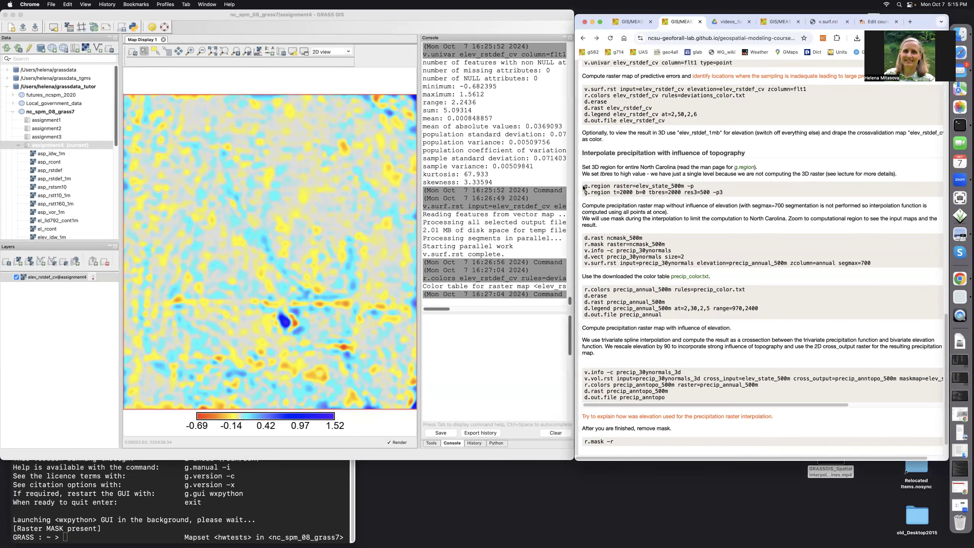
Copy the page's two g.region commands into the console, set the region from raster elev_state_500m, and zoom the map to the computational region.
drag(583, 186, 724, 200)
key(super+c)
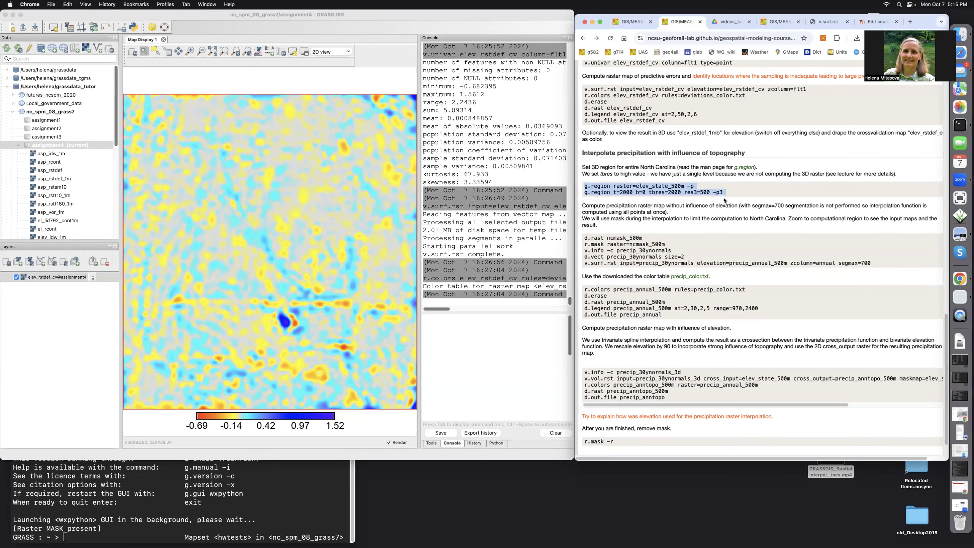
click(440, 324)
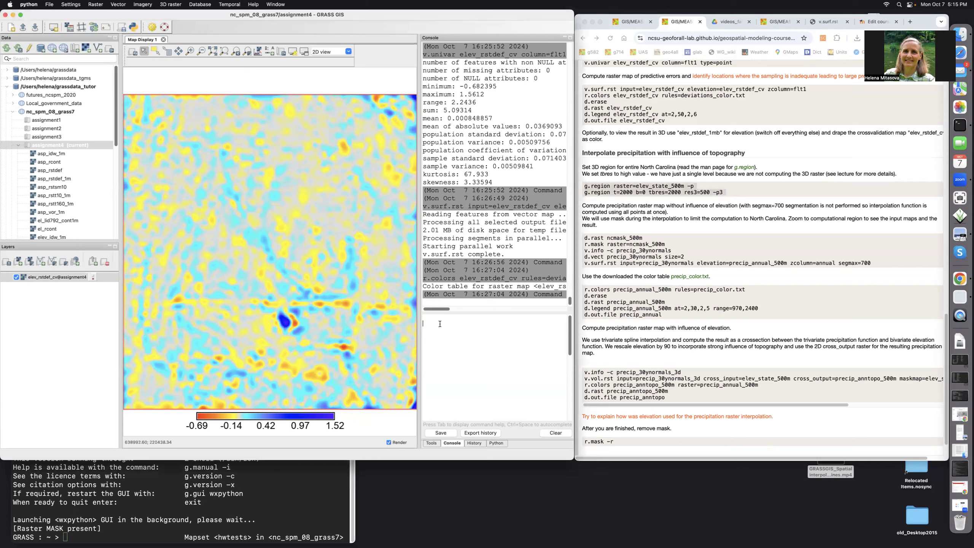
key(super+v)
key(Return)
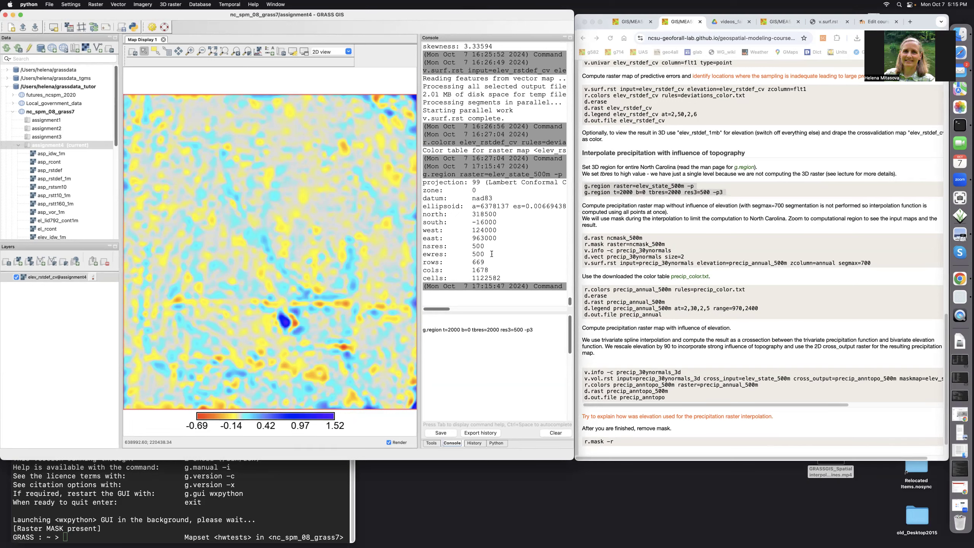
click(224, 50)
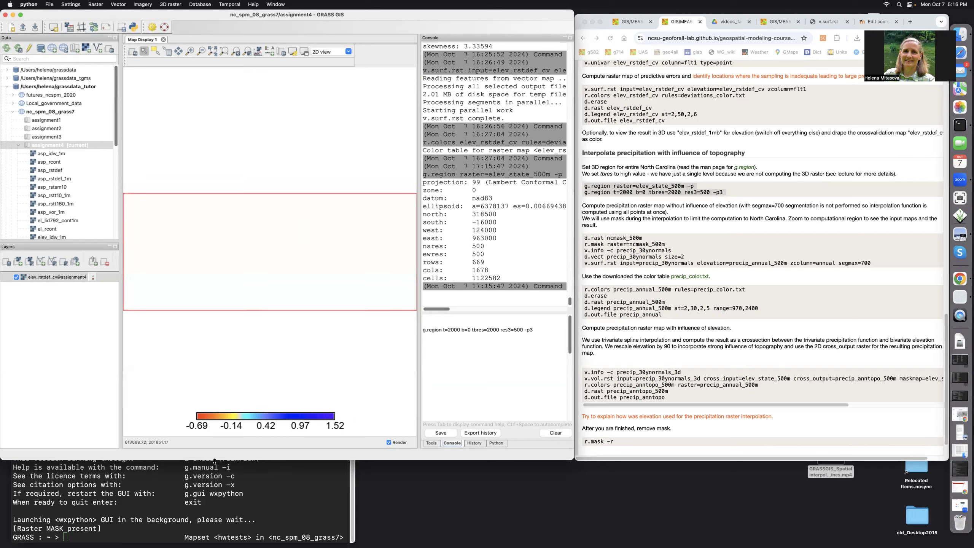
Remove the old raster legend from the map and set the 3D region with g.region t=2000 b=0 tbres=2000 res3=500 -p3.
right_click(245, 417)
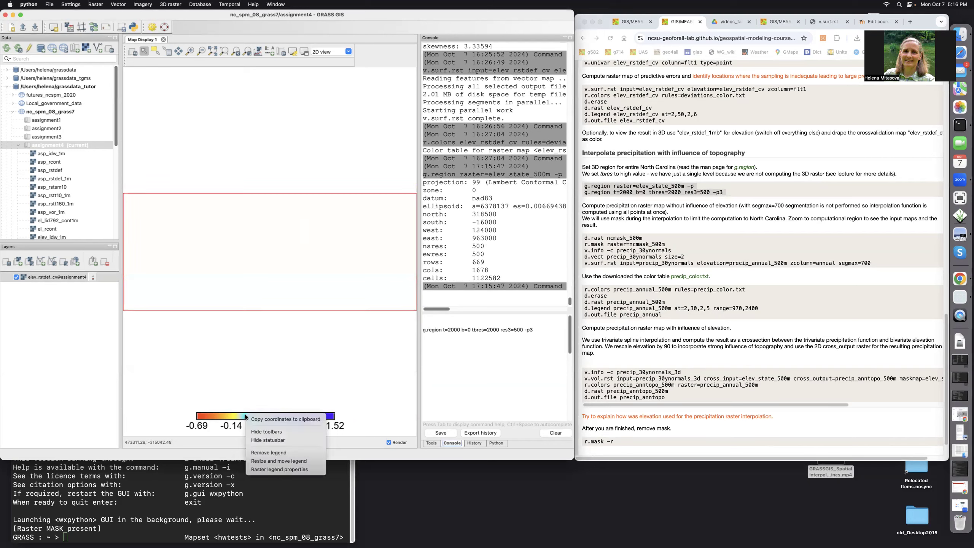
click(253, 453)
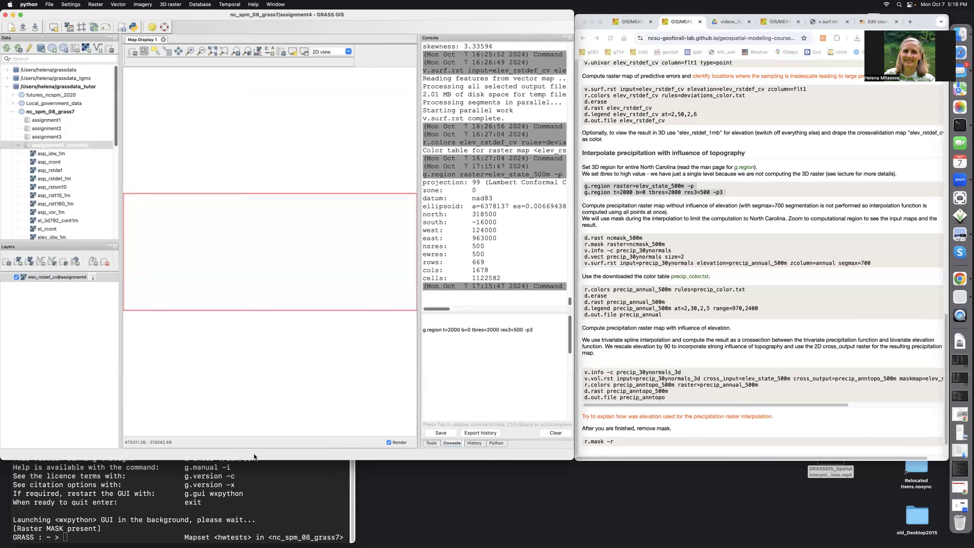
click(538, 330)
key(Return)
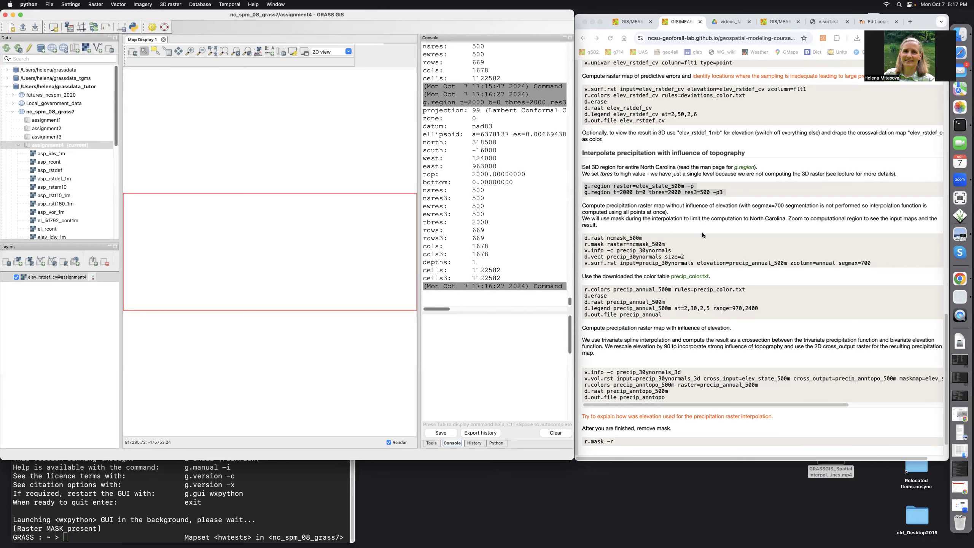
Copy the mask and v.surf.rst command block from the page into the console and display raster ncmask_500m.
click(584, 239)
drag(586, 238, 873, 263)
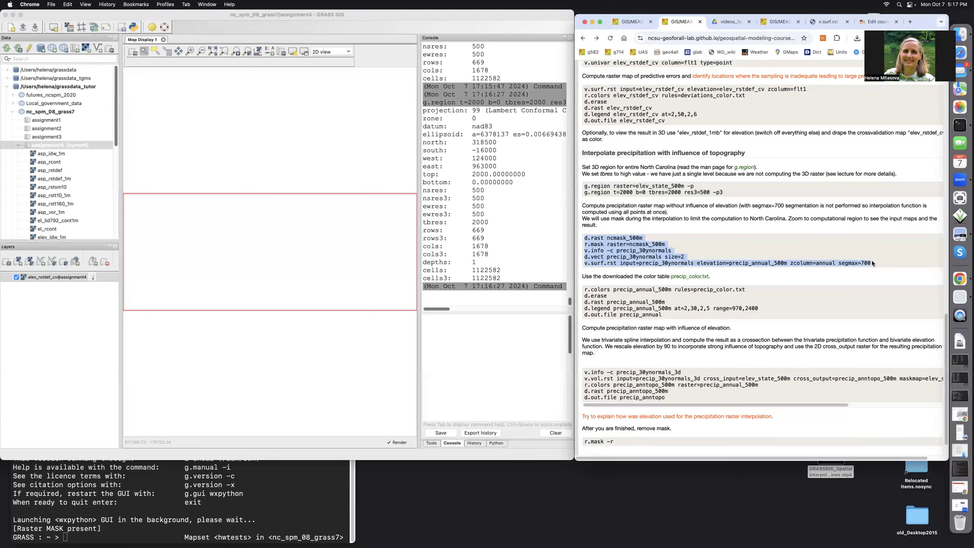
key(super+c)
click(448, 323)
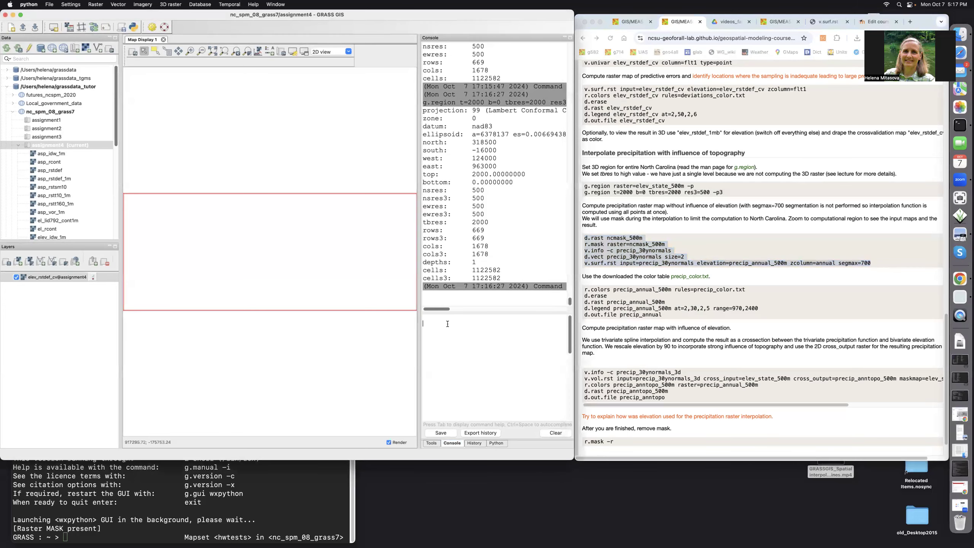
key(super+v)
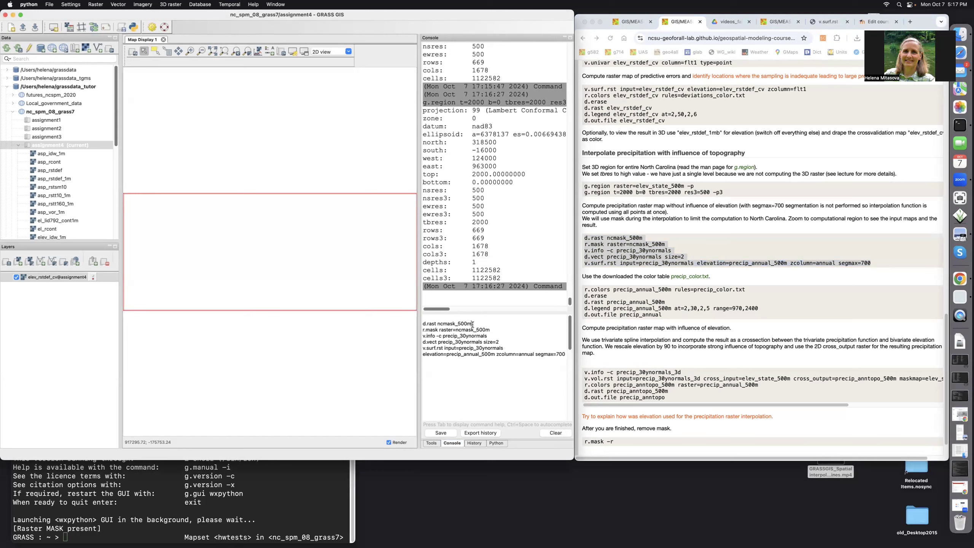
key(Return)
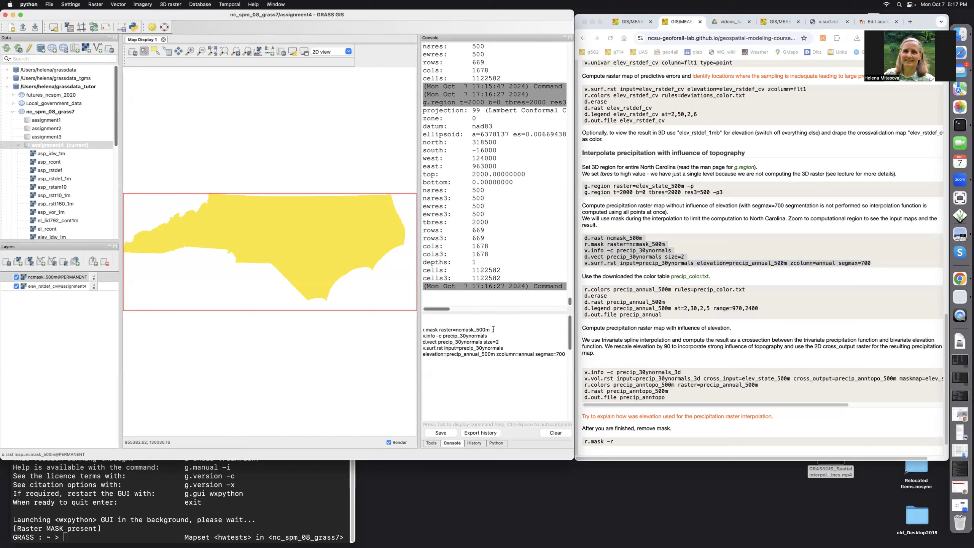
Set the raster mask to ncmask_500m and list the attribute columns of precip_30ynormals with v.info -c.
key(Return)
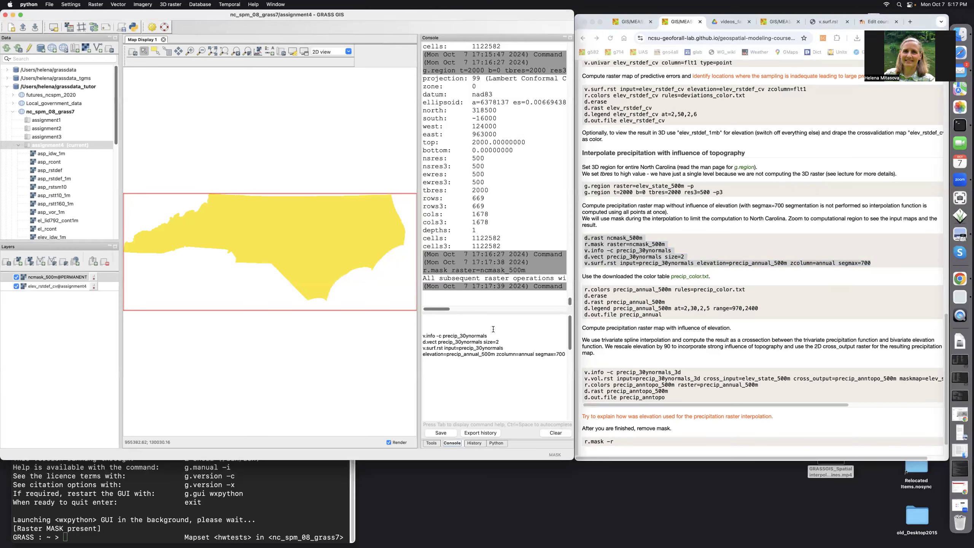
click(490, 335)
key(Return)
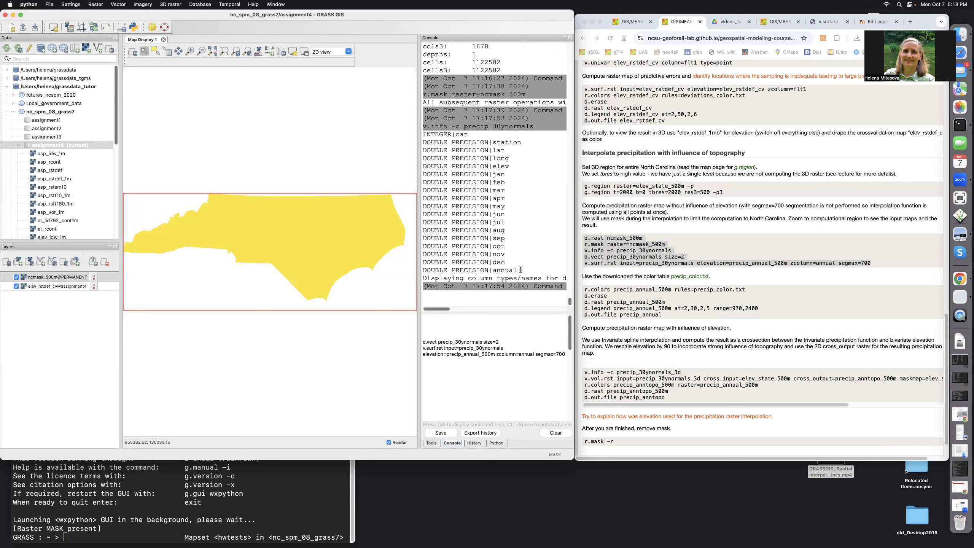
Display the precip_30ynormals points at size 2 and interpolate their annual column to precip_annual_500m with v.surf.rst, segmax=700.
click(501, 342)
key(Return)
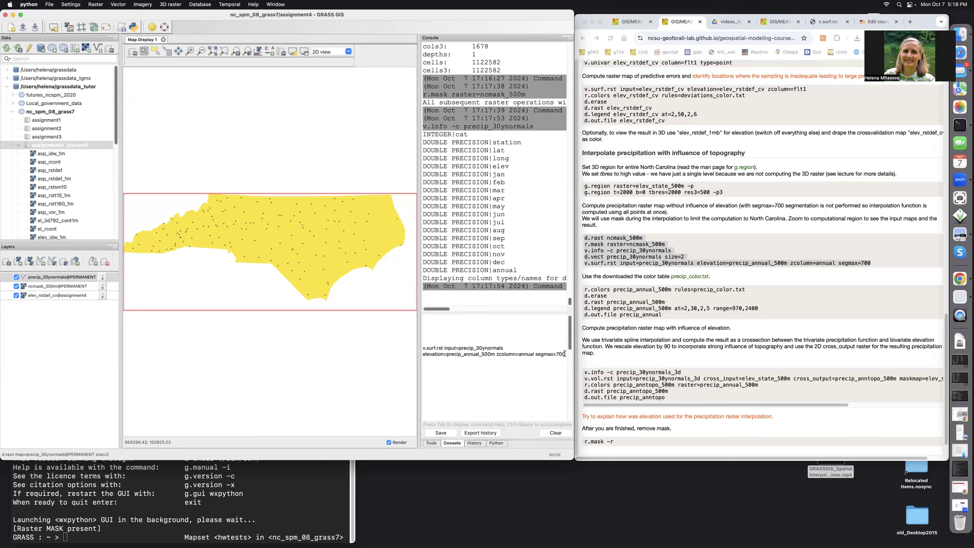
key(Return)
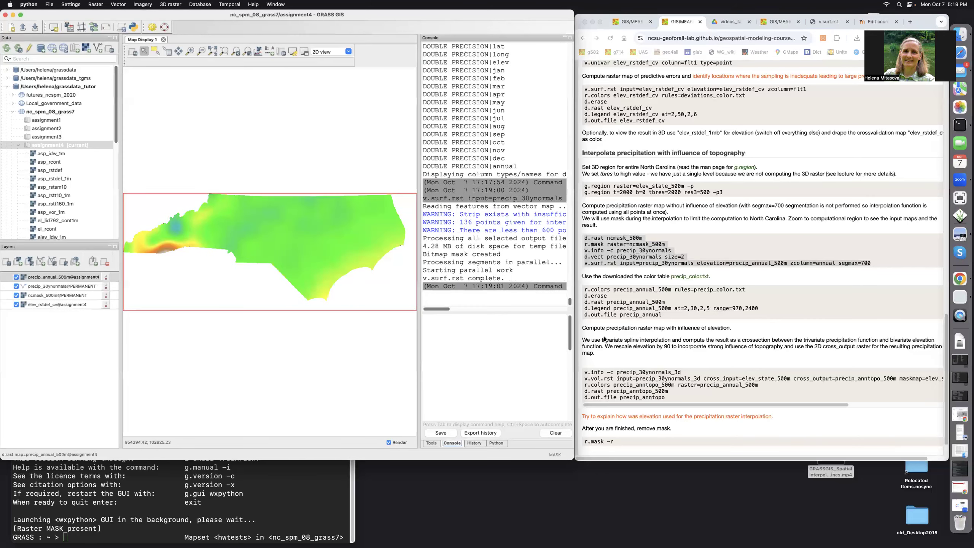
Copy the color and display command block into the console and apply the precip_color.txt rules to precip_annual_500m.
click(618, 290)
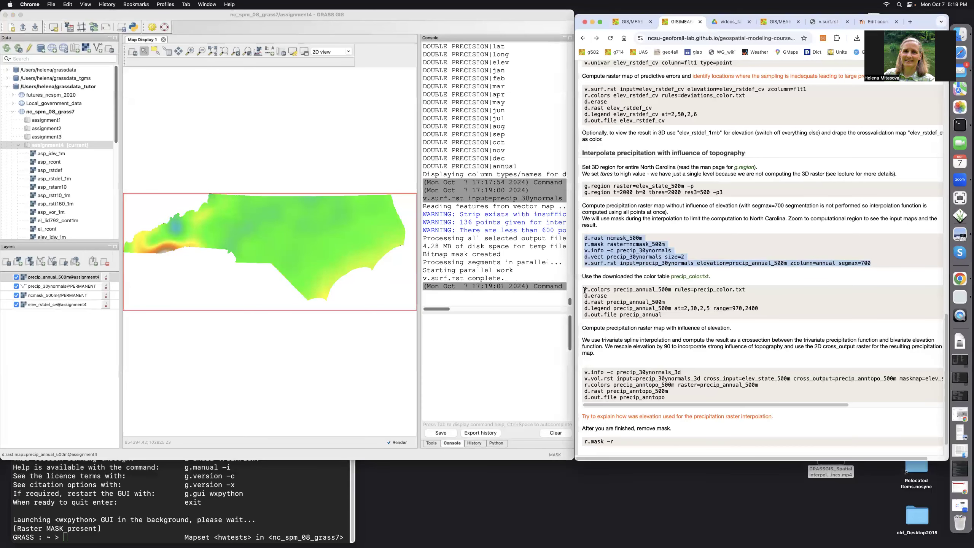
drag(584, 290, 670, 323)
key(super+c)
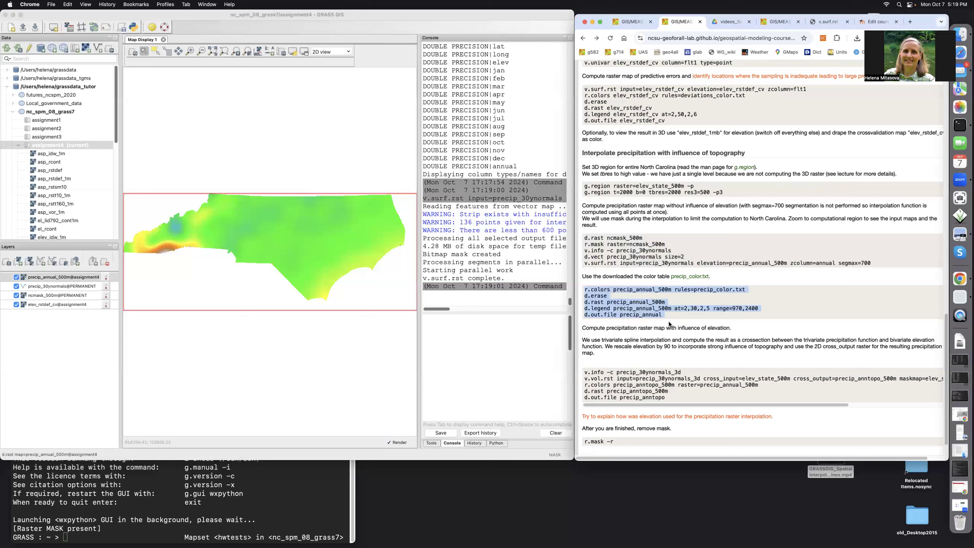
click(431, 330)
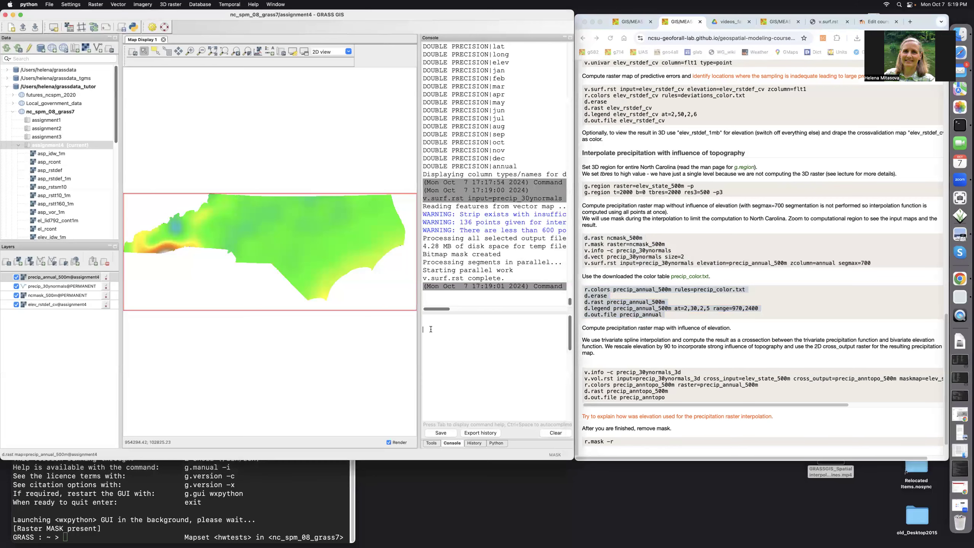
key(super+v)
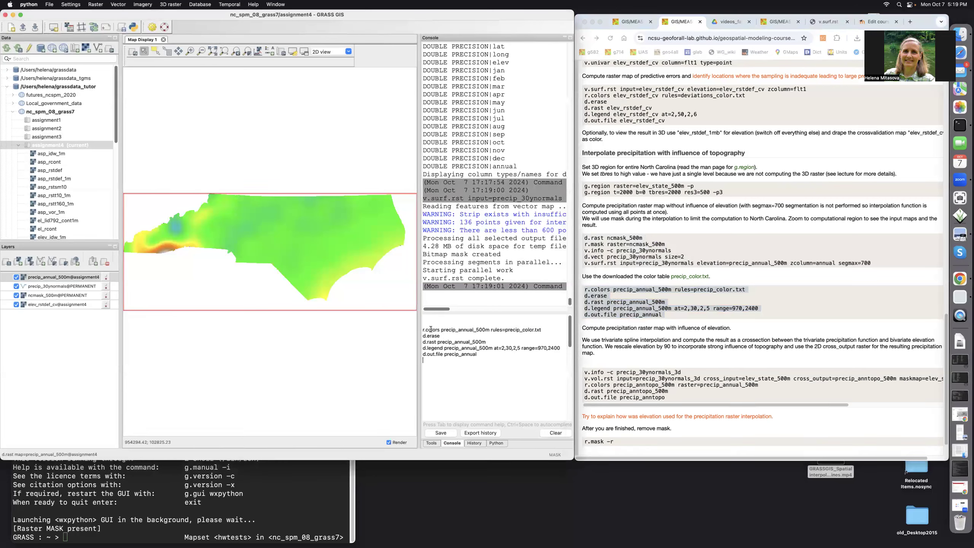
click(544, 330)
key(Return)
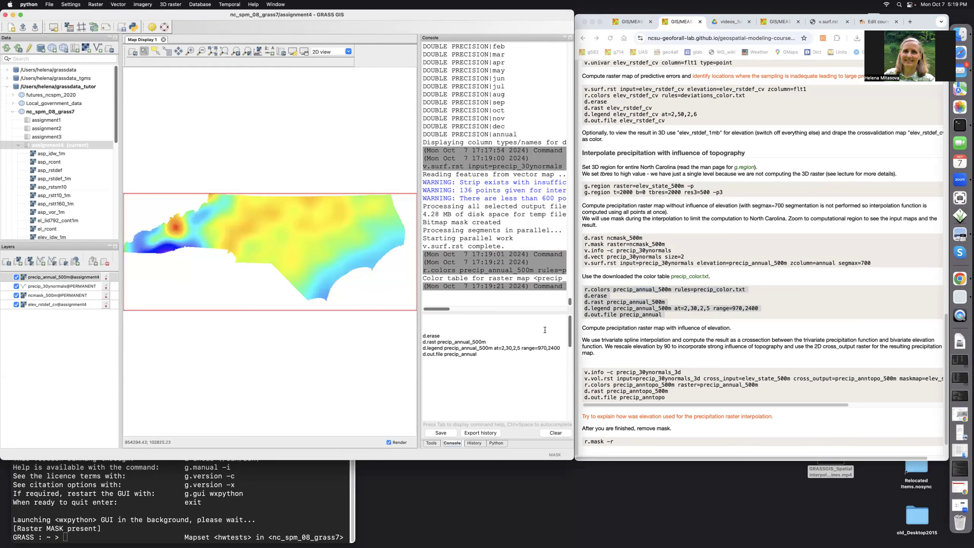
Erase the map and redisplay precip_annual_500m with a legend at=2,30,2,5 and range=970,2400.
click(448, 334)
key(Return)
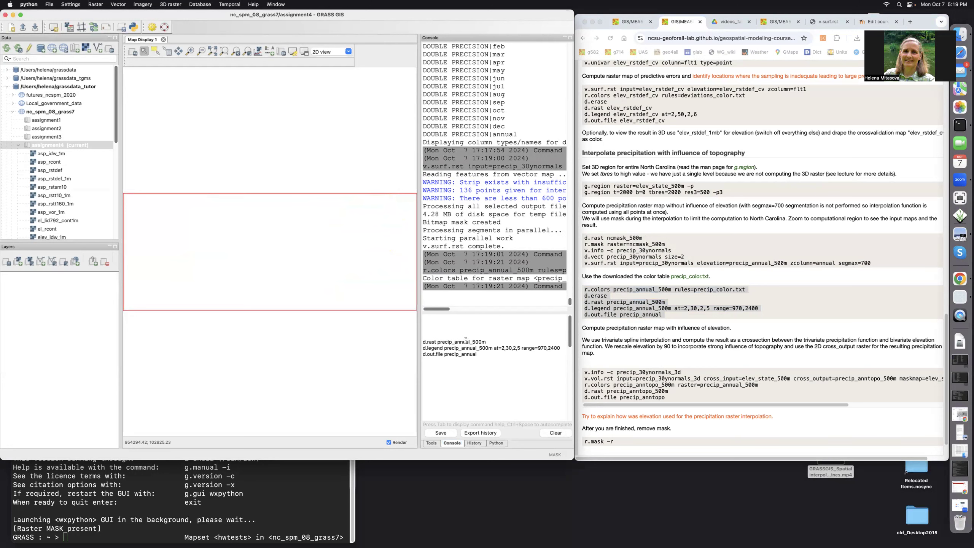
key(Return)
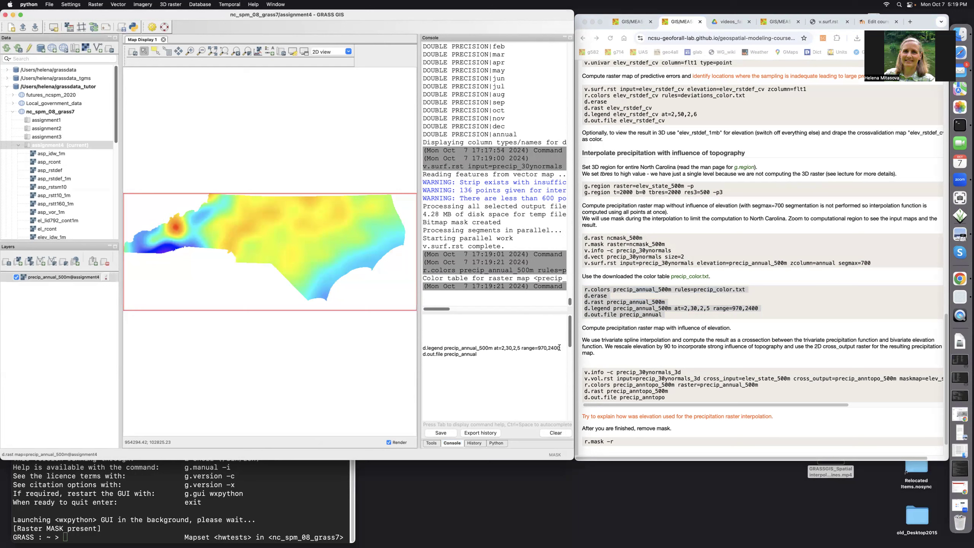
key(Return)
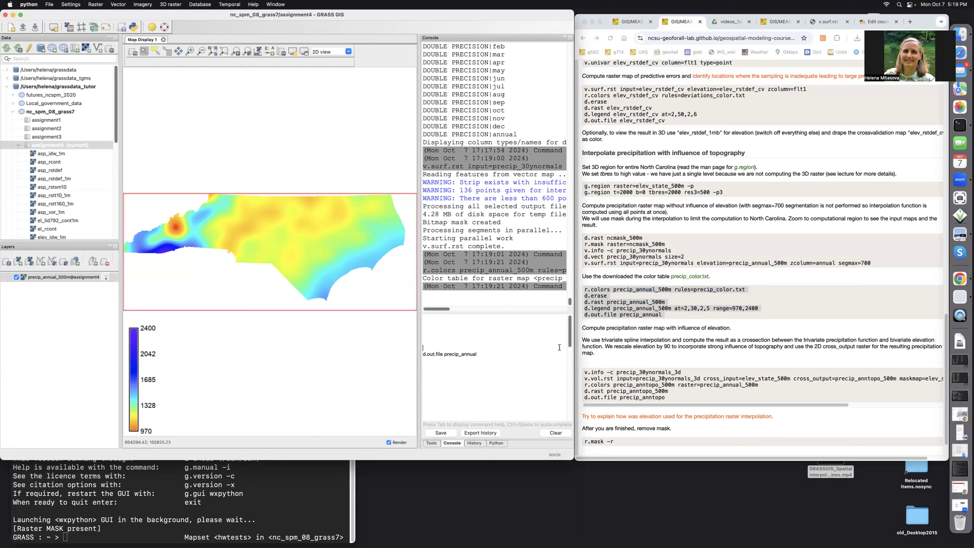
Resize and move the legend into a horizontal bar below the western part of the state, and run d.out.file precip_annual.
right_click(133, 363)
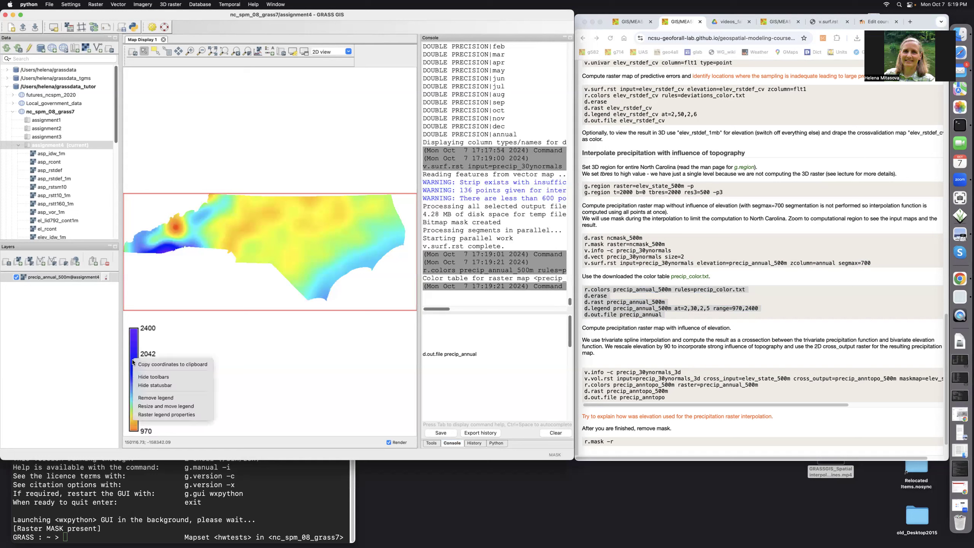
click(136, 407)
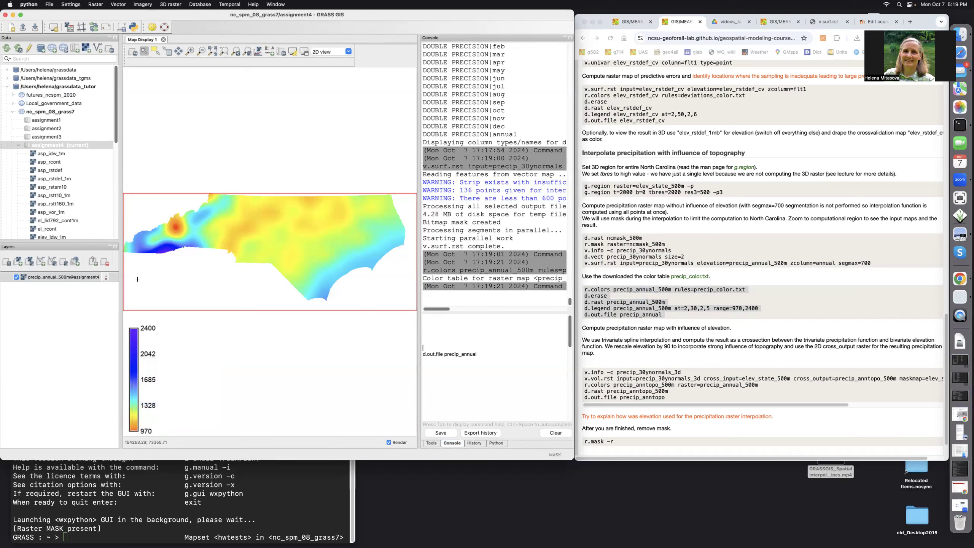
drag(137, 279, 271, 291)
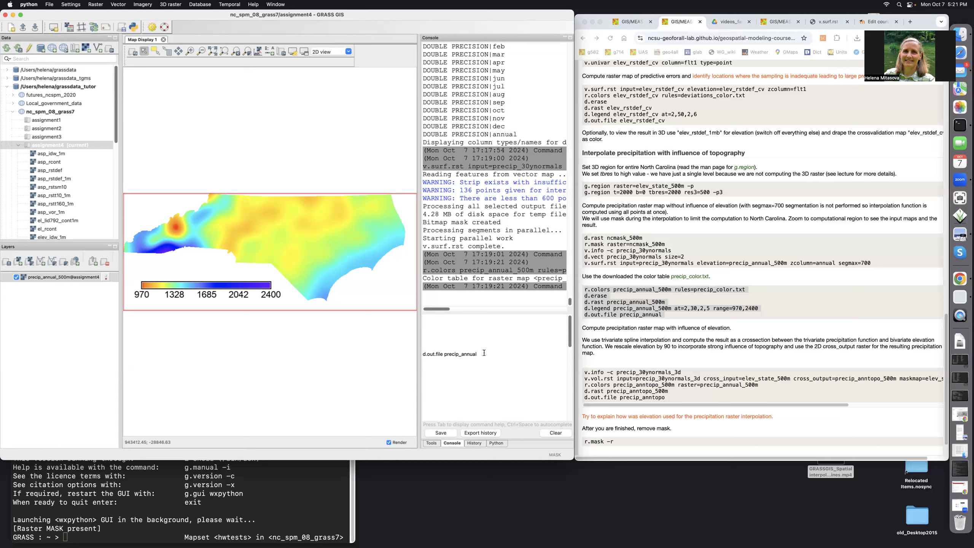
key(Return)
Copy the elevation-influenced precipitation command block into the console and list the columns of precip_30ynormals_3d with v.info -c.
scroll(679, 340, down, 2)
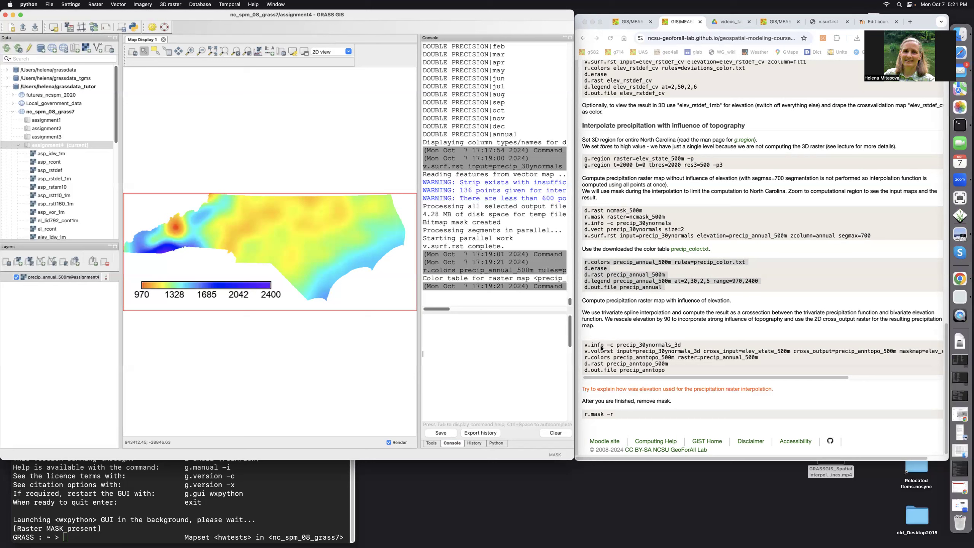
click(584, 347)
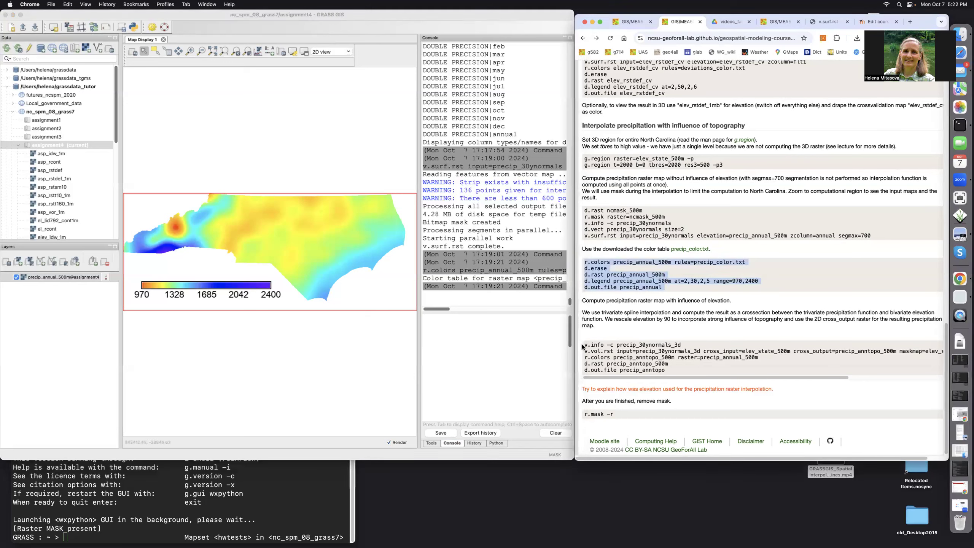
drag(584, 346, 623, 353)
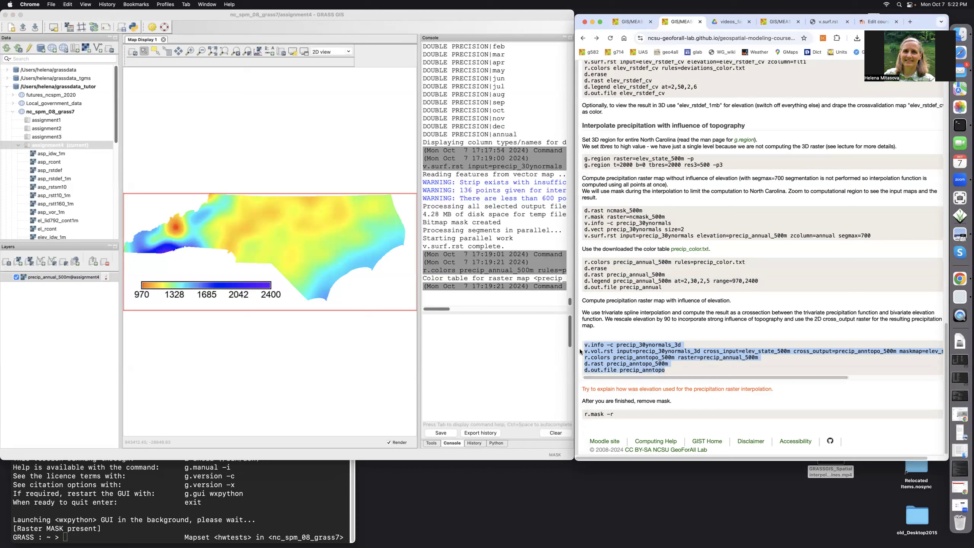
click(429, 324)
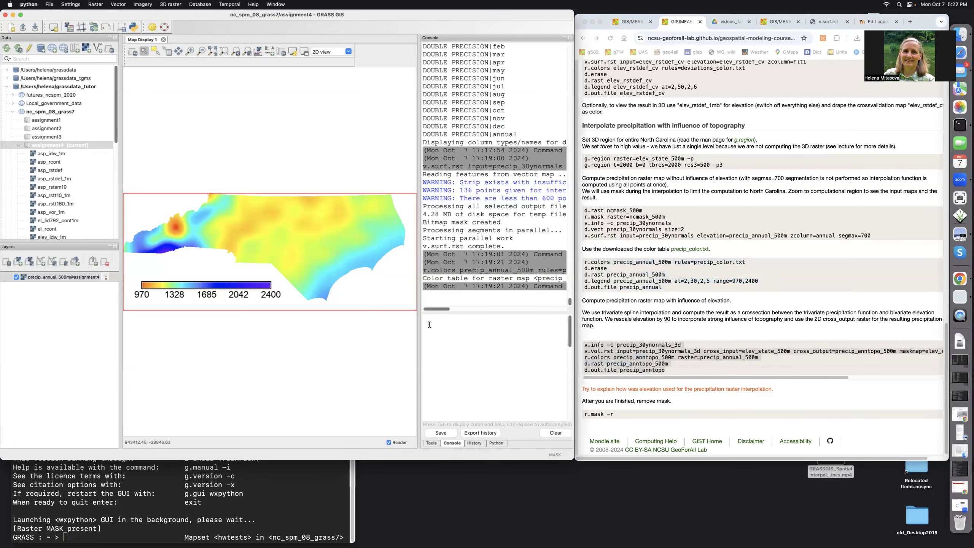
text(v.info -c precip_30ynormals_3d v.vol.rst input=precip_30ynormals_3d cross_input=elev_state_500m cross_output=precip_anntopo_500m maskmap=elev_state_500m wcolumn=annual zscale=90 segmax=700 r.colors precip_anntopo_500m raster=precip_annual_500m d.rast precip_anntopo_500m d.out.file precip_anntopo)
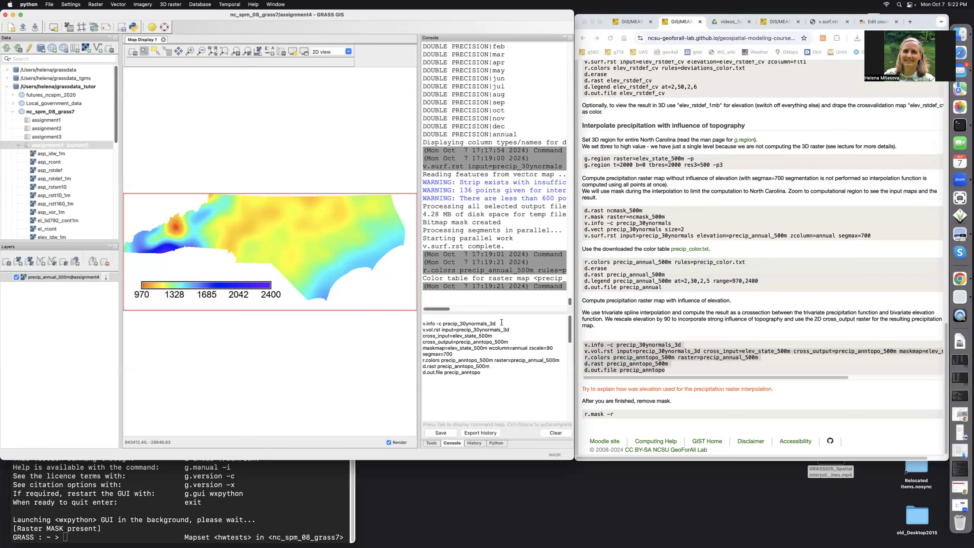
key(Return)
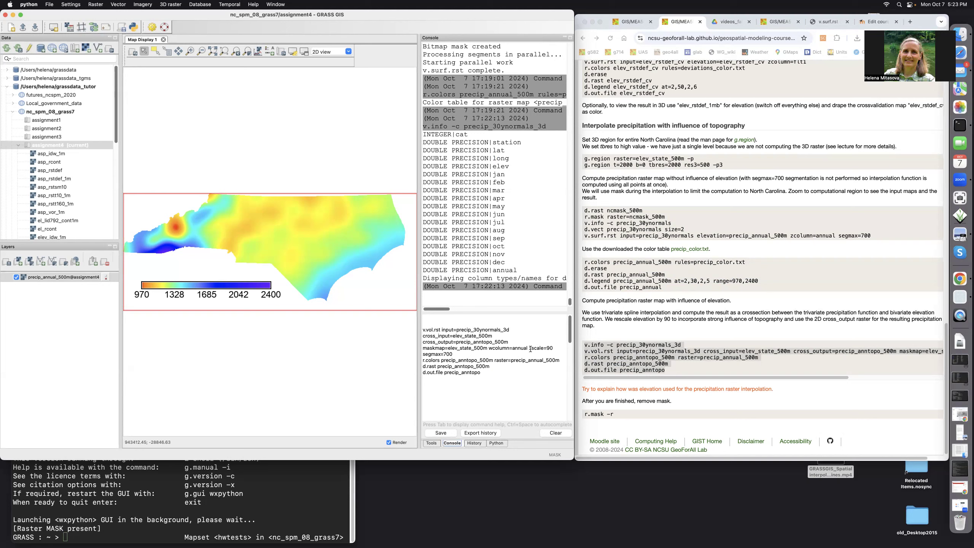
Interpolate precip_anntopo_500m with v.vol.rst using elev_state_500m, wcolumn=annual, zscale=90 and segmax=700, and give it the colors of precip_annual_500m.
click(454, 353)
key(Return)
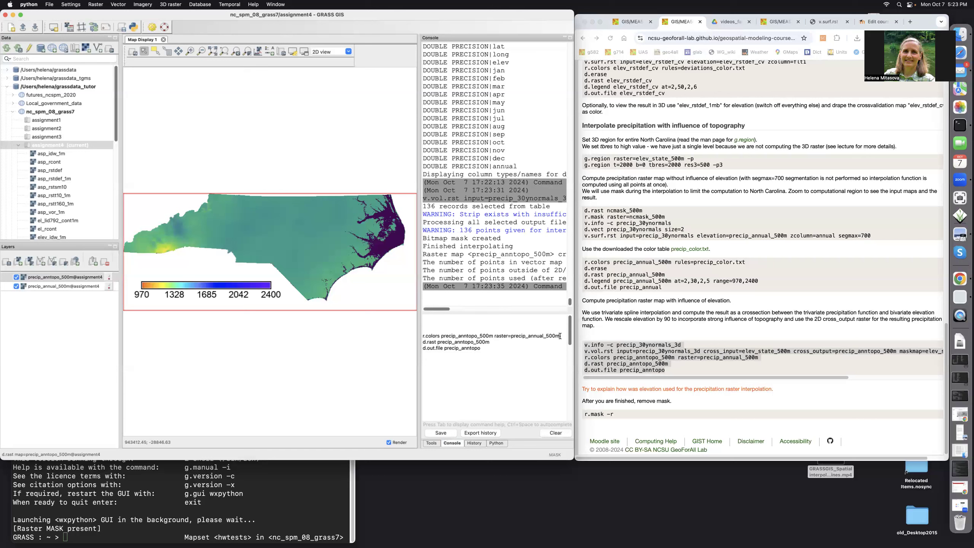
key(Return)
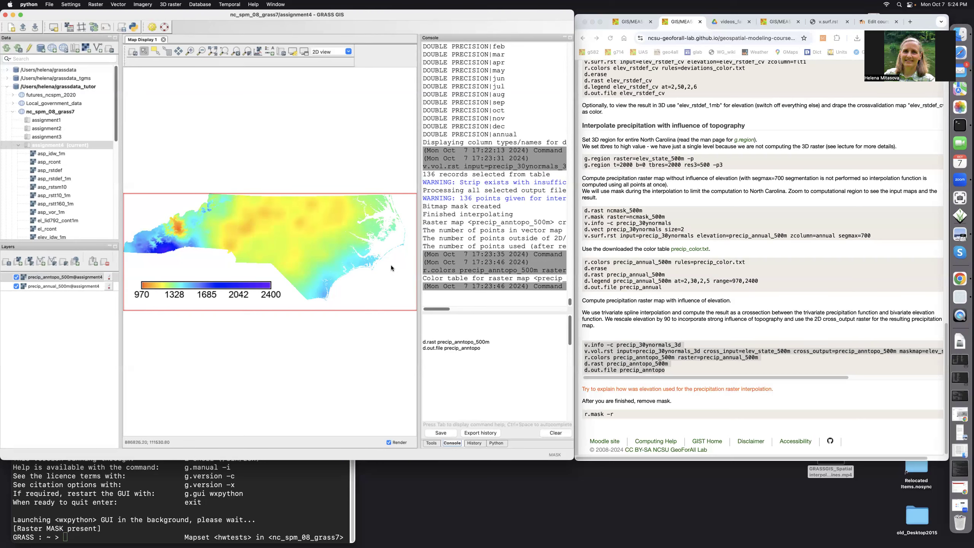
Run d.out.file precip_anntopo to output the displayed map.
click(481, 348)
key(Return)
Copy the r.mask -r command from the page and run it in the console to remove the raster mask.
click(613, 412)
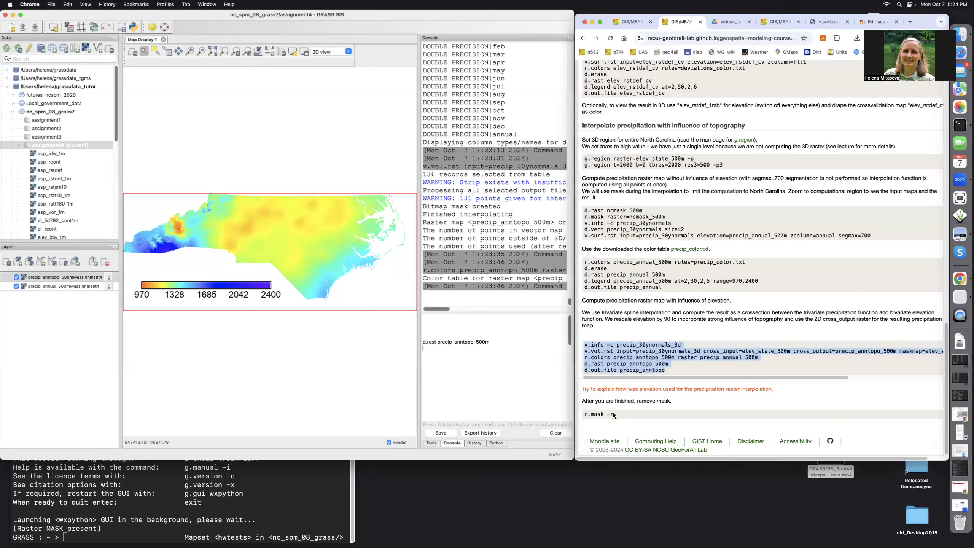
drag(615, 414, 583, 416)
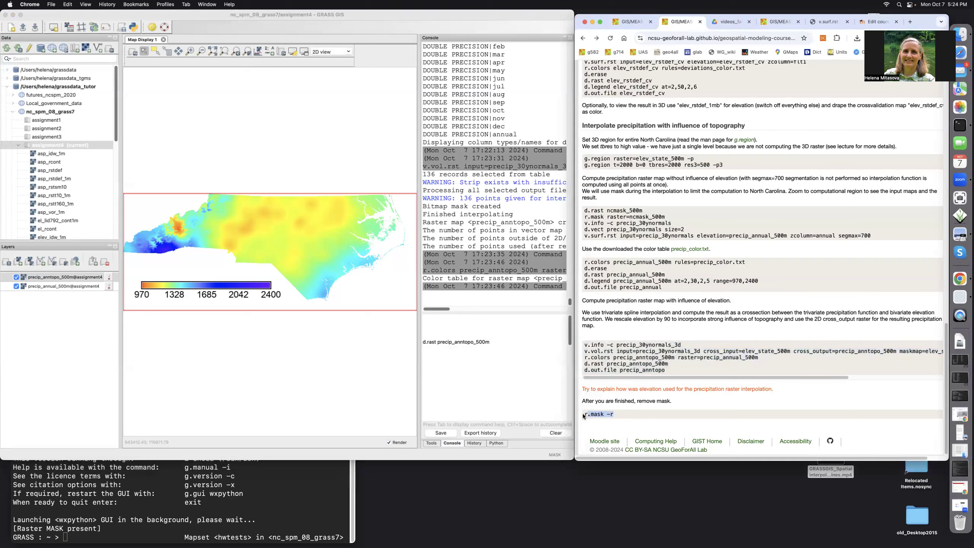
key(super+c)
click(430, 326)
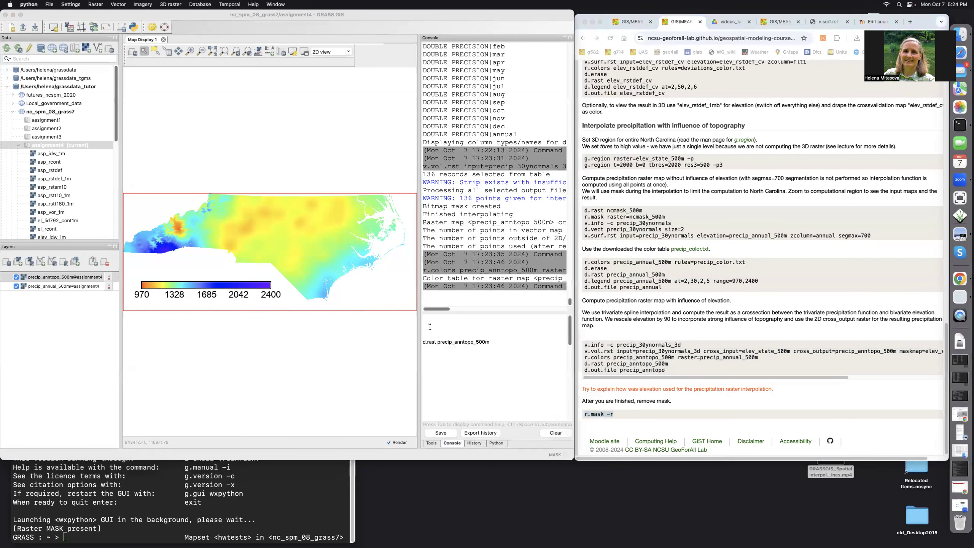
key(super+v)
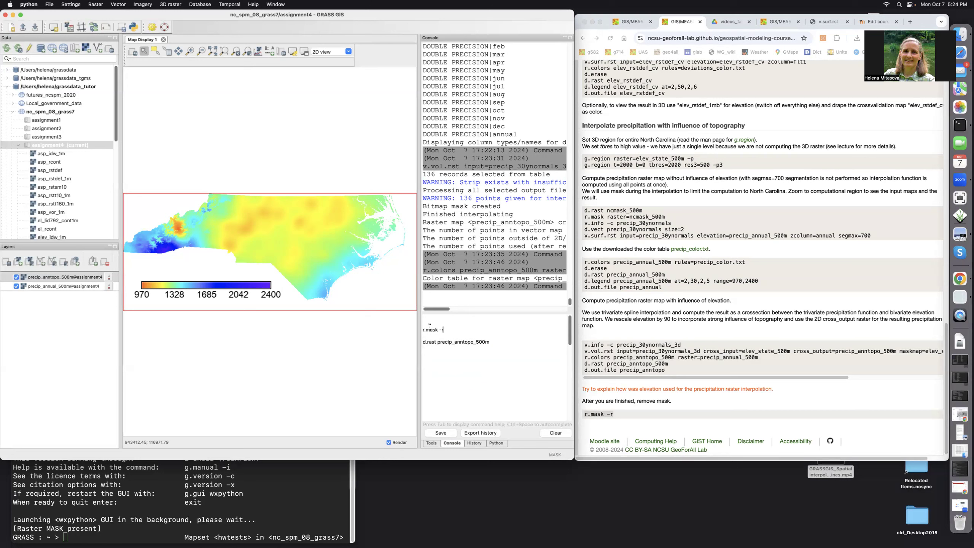
key(Return)
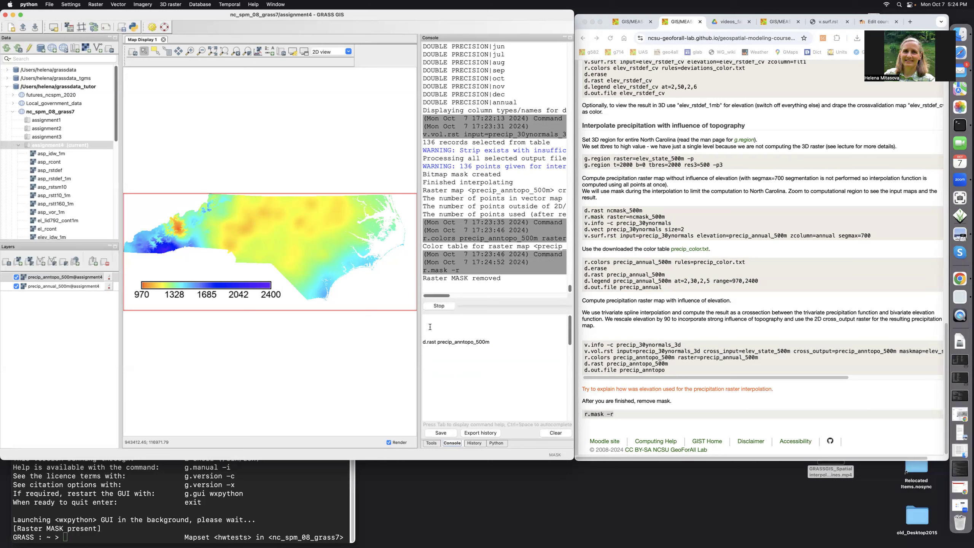